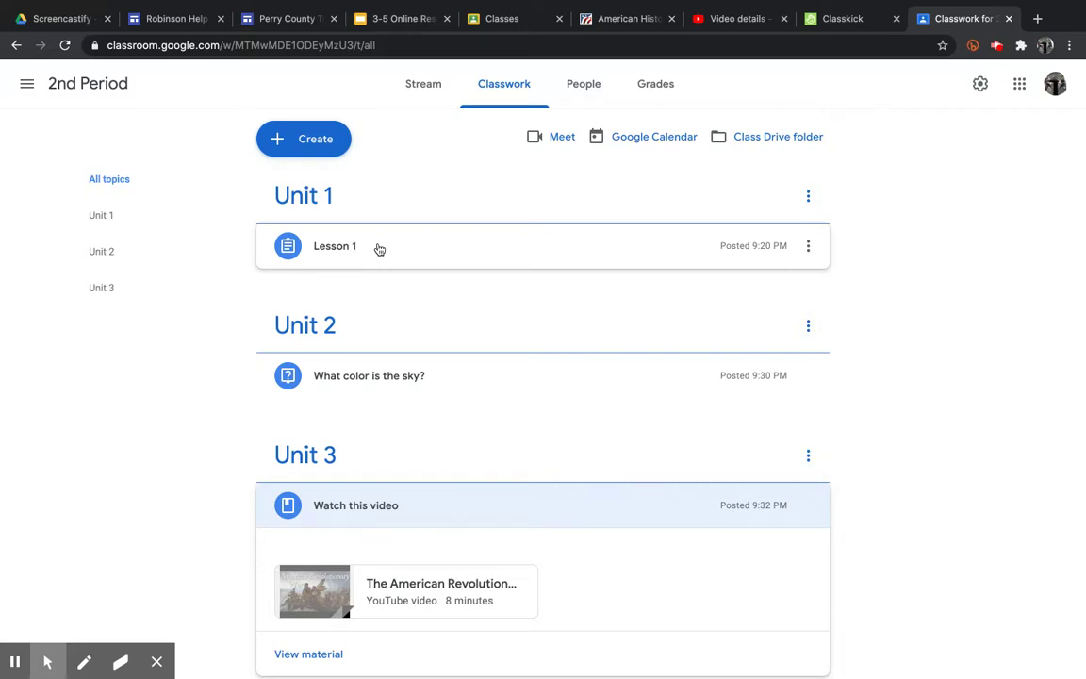
Step: Open the student work page of the Lesson 1 assignment in Unit 1
left_click(355, 248)
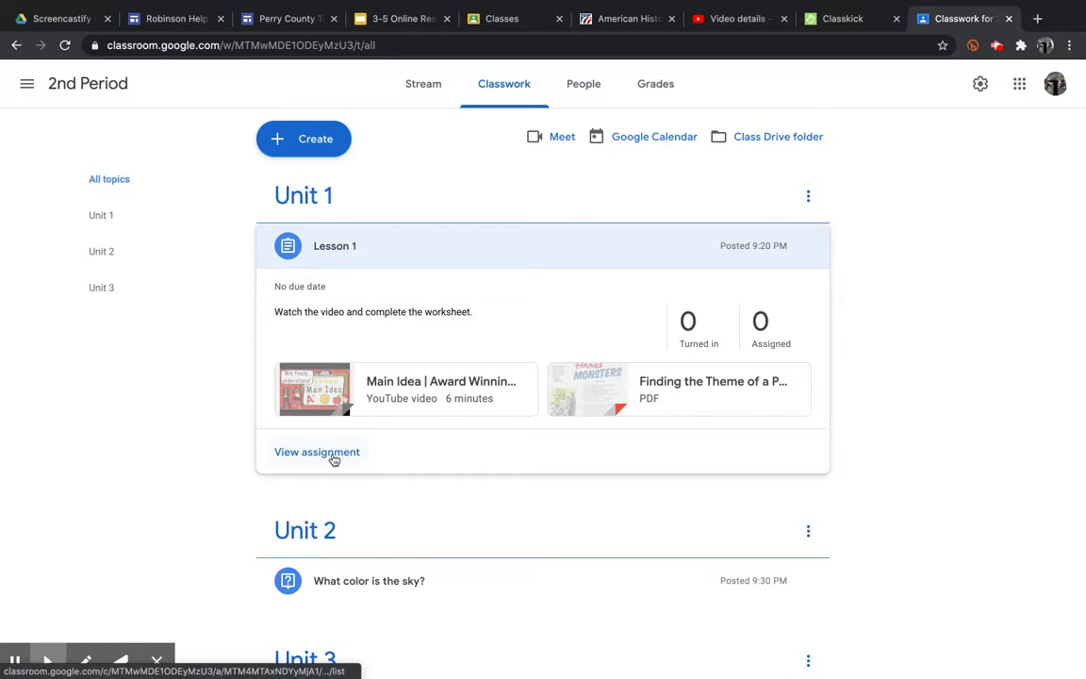
left_click(333, 457)
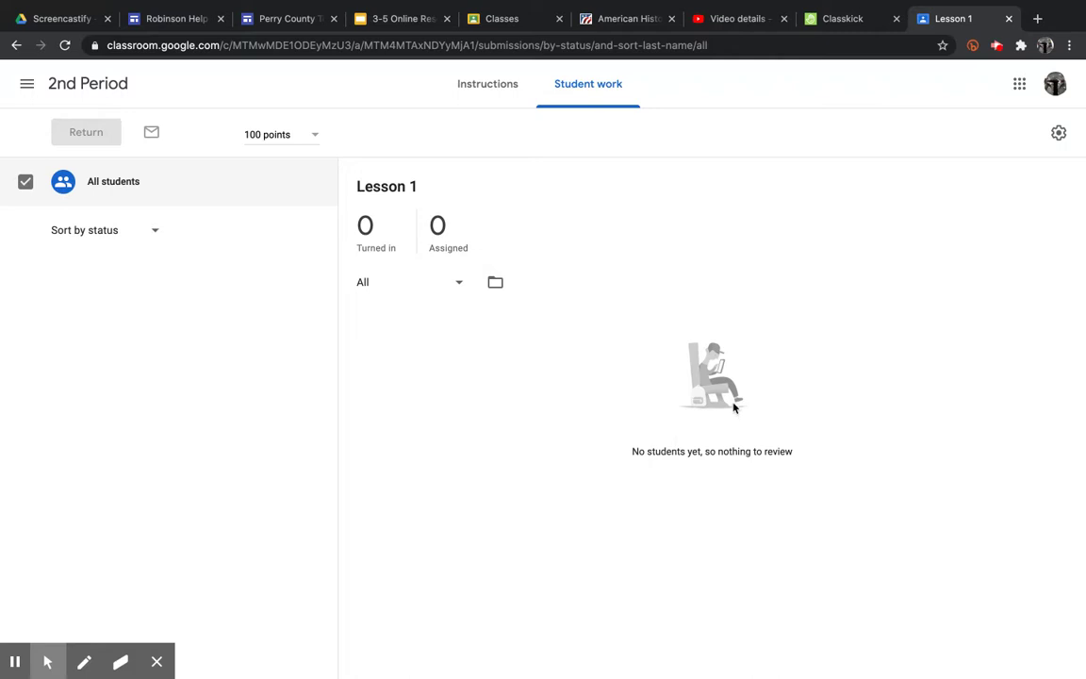
Step: Switch to the 2020-2021 Google Classroom Course class and open the student work of its Scoot Games assignment
left_click(27, 83)
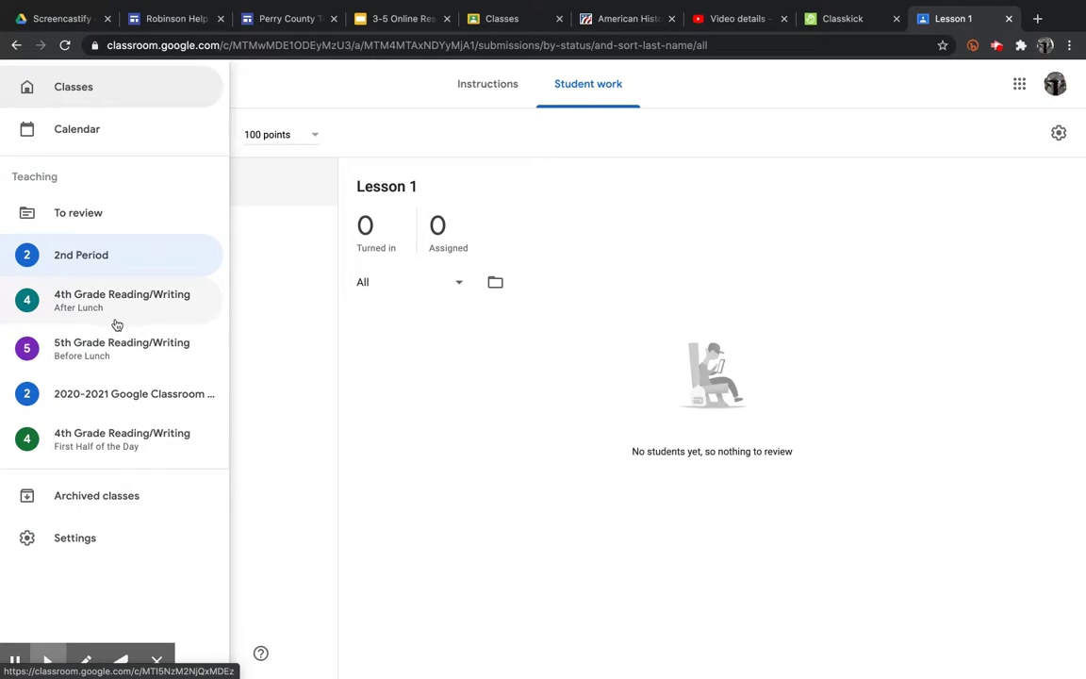
left_click(106, 397)
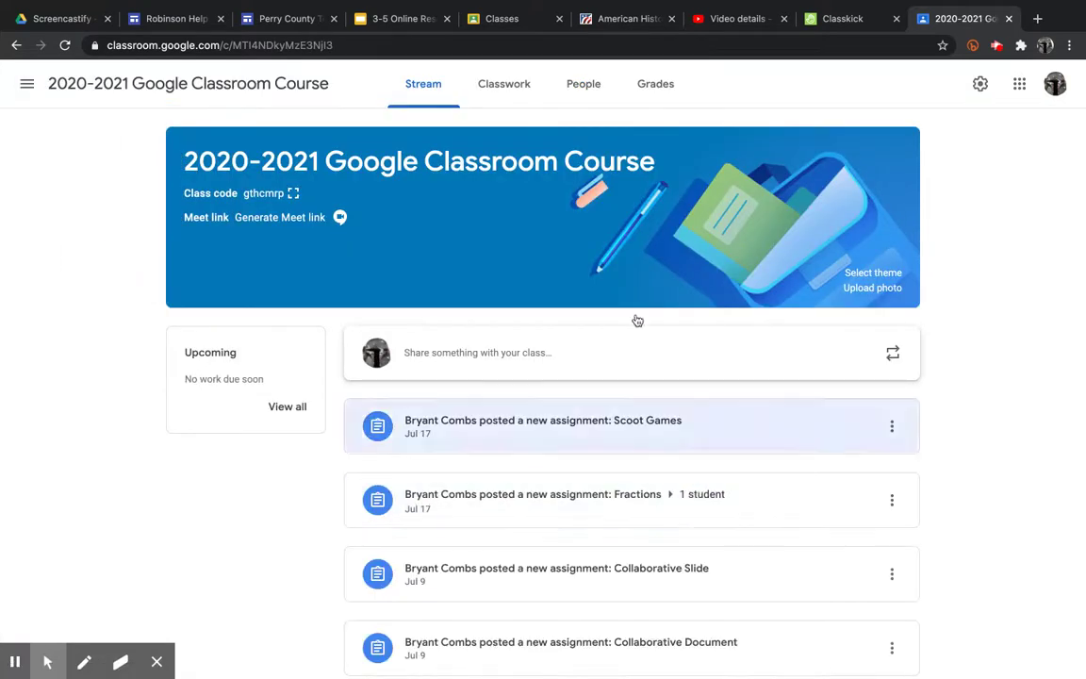
left_click(506, 87)
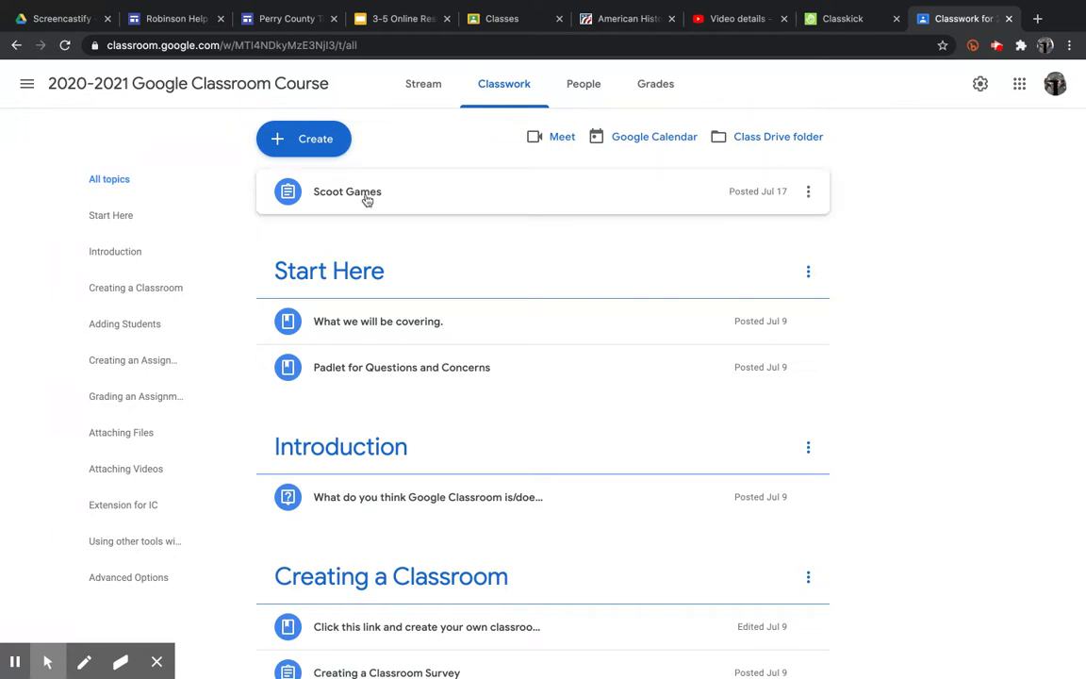
left_click(368, 196)
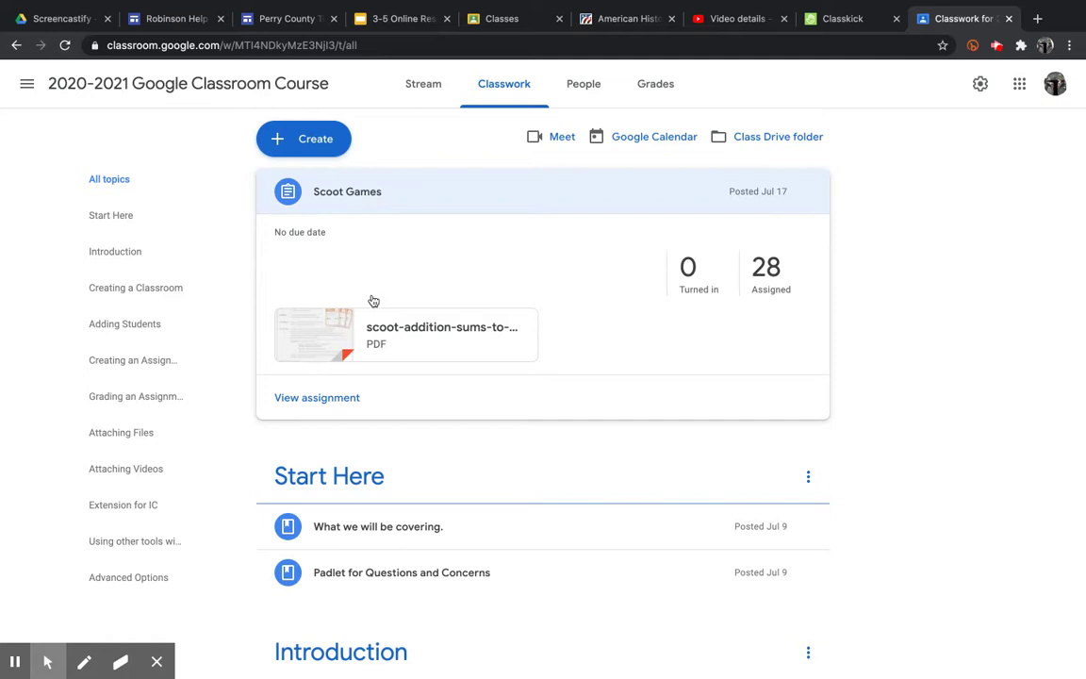
left_click(321, 399)
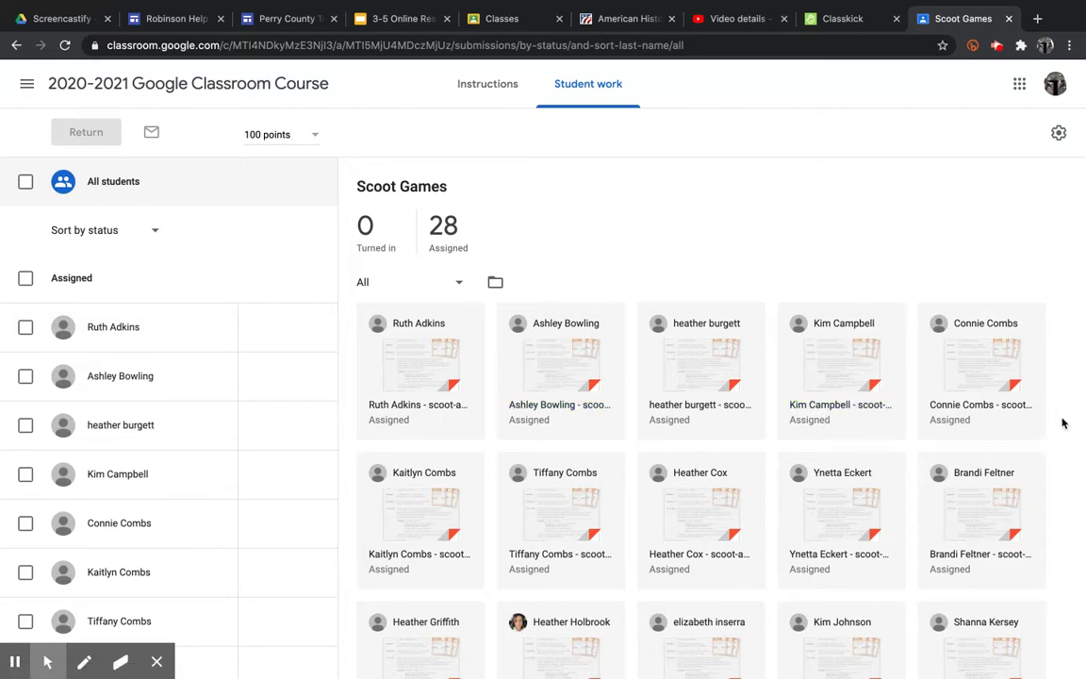
Step: Look through all the students' submissions for the Scoot Games assignment
scroll(1062, 424, "down", 3)
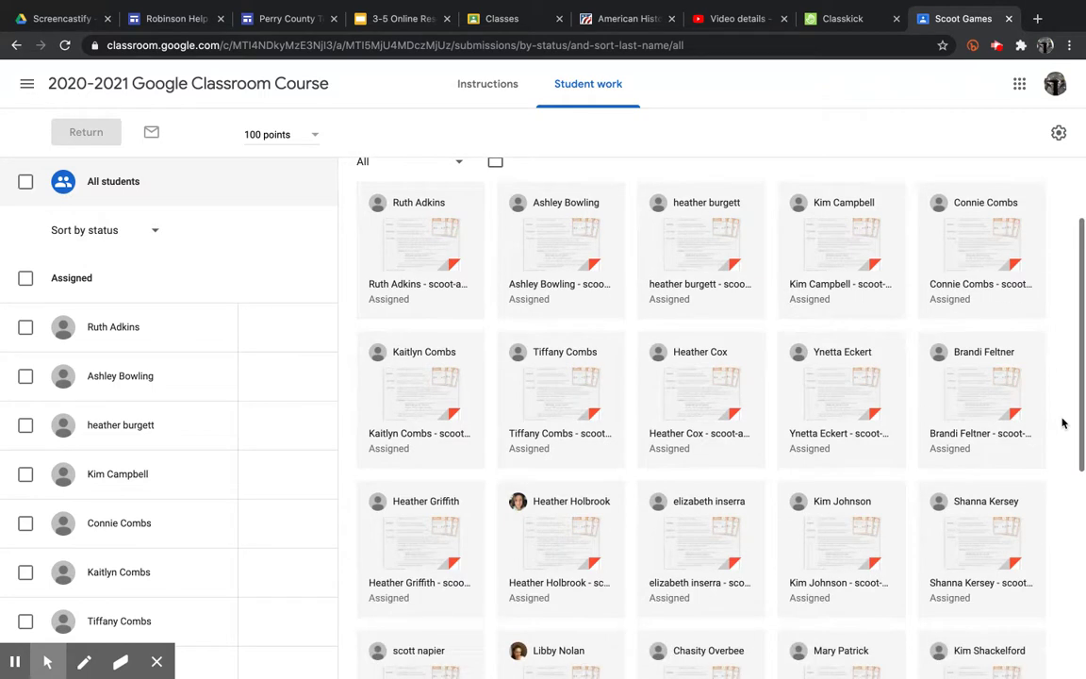
scroll(1062, 423, "down", 3)
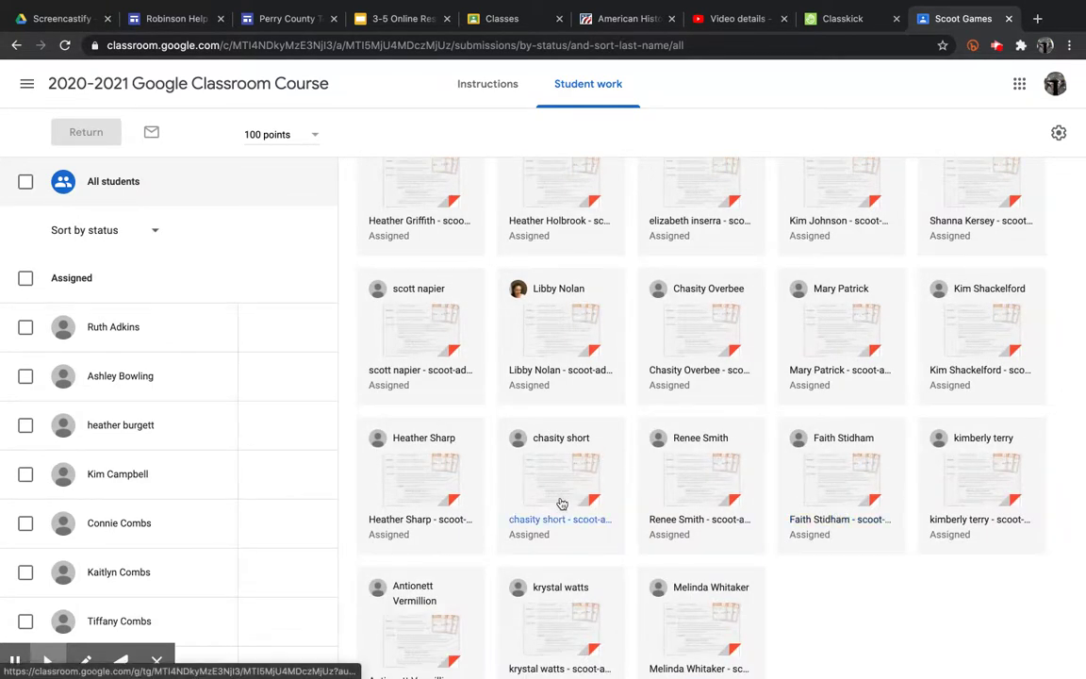
scroll(939, 508, "up", 2)
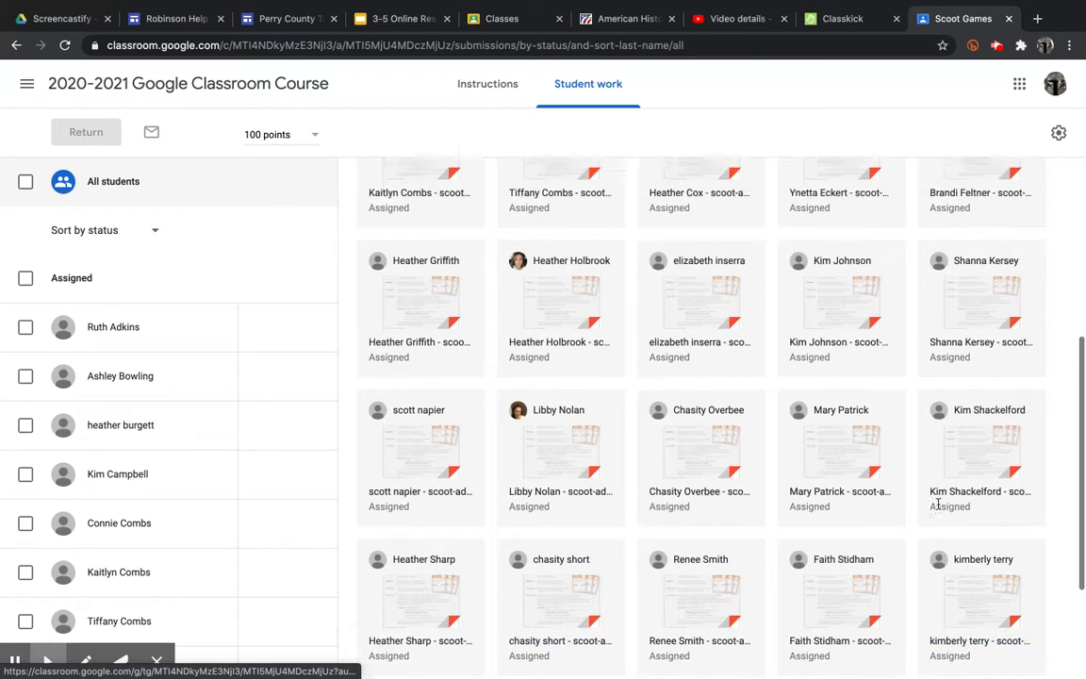
scroll(939, 509, "up", 3)
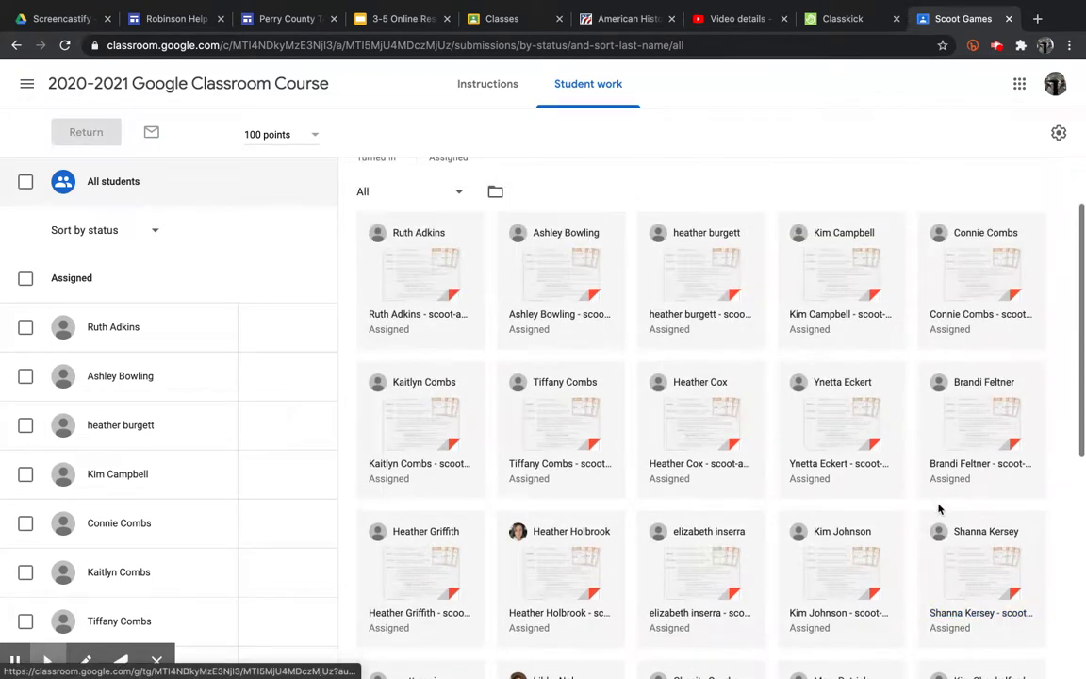
scroll(939, 509, "down", 2)
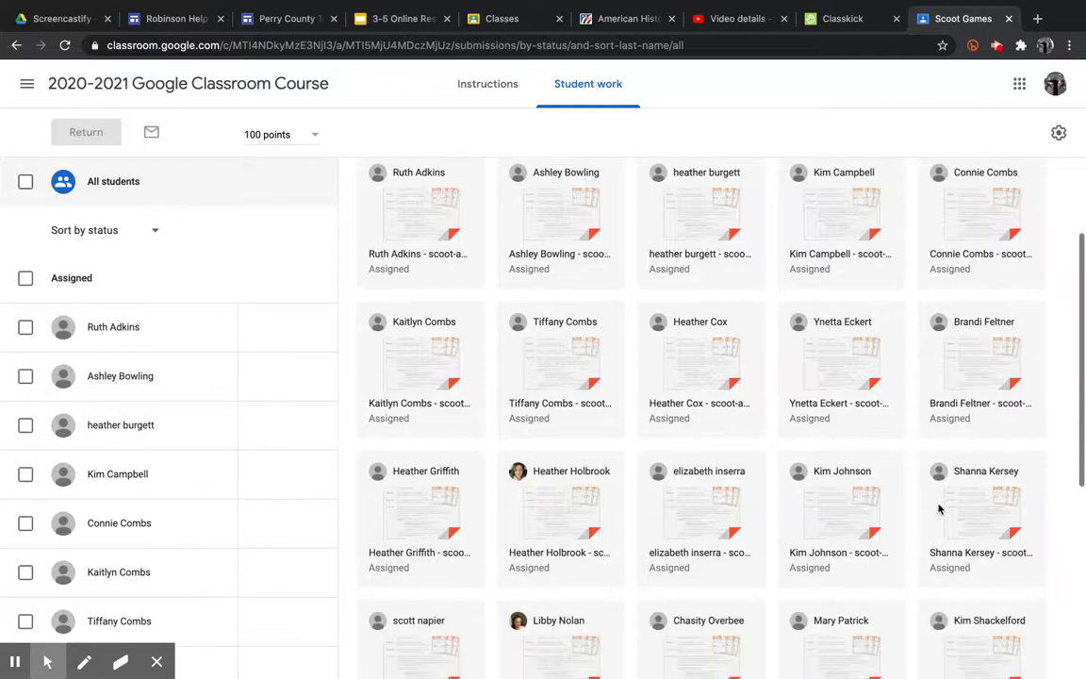
scroll(939, 509, "down", 3)
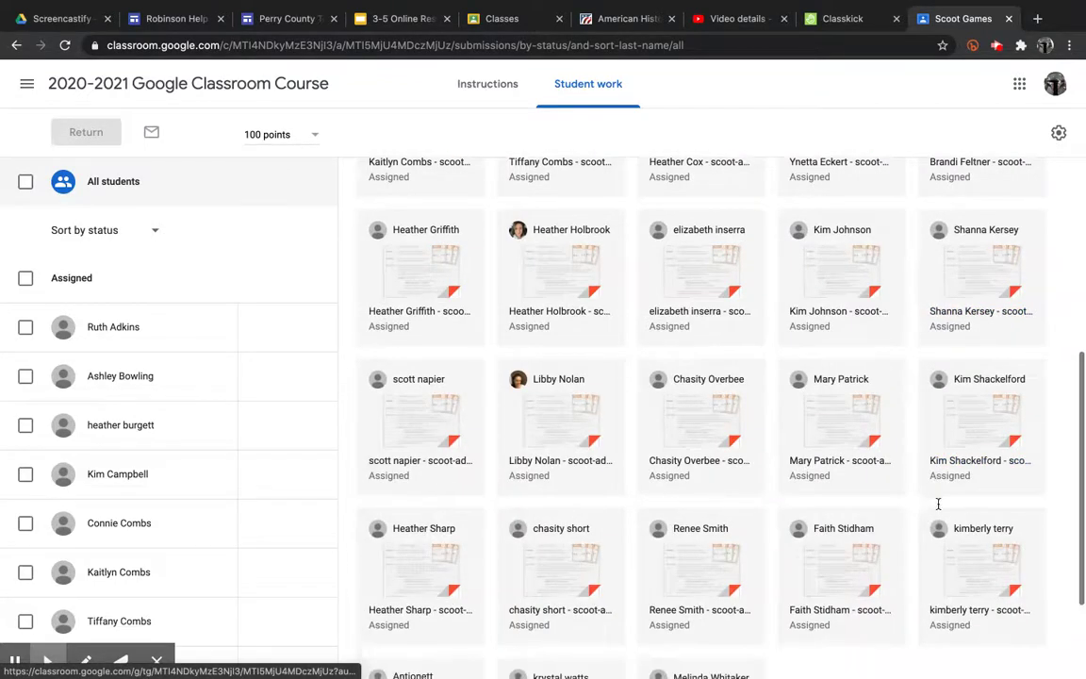
scroll(939, 509, "down", 1)
scroll(939, 509, "up", 1)
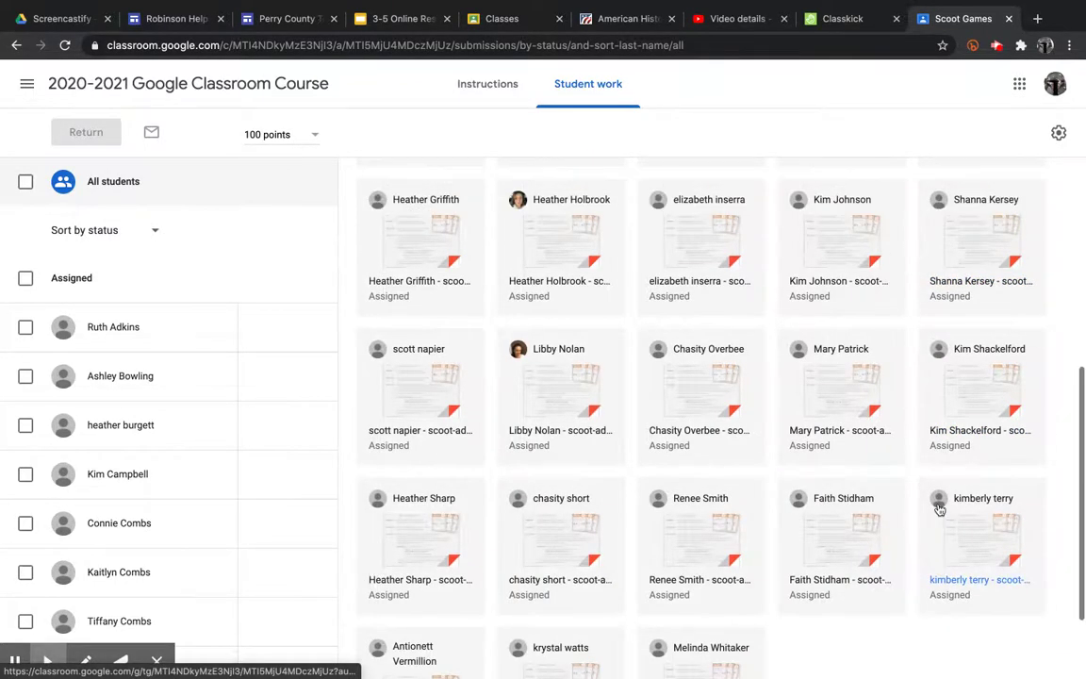
Step: Open the first submission in the row starting with the Scoot Games work that has a draft grade, and review its answers on page 2
left_click(418, 377)
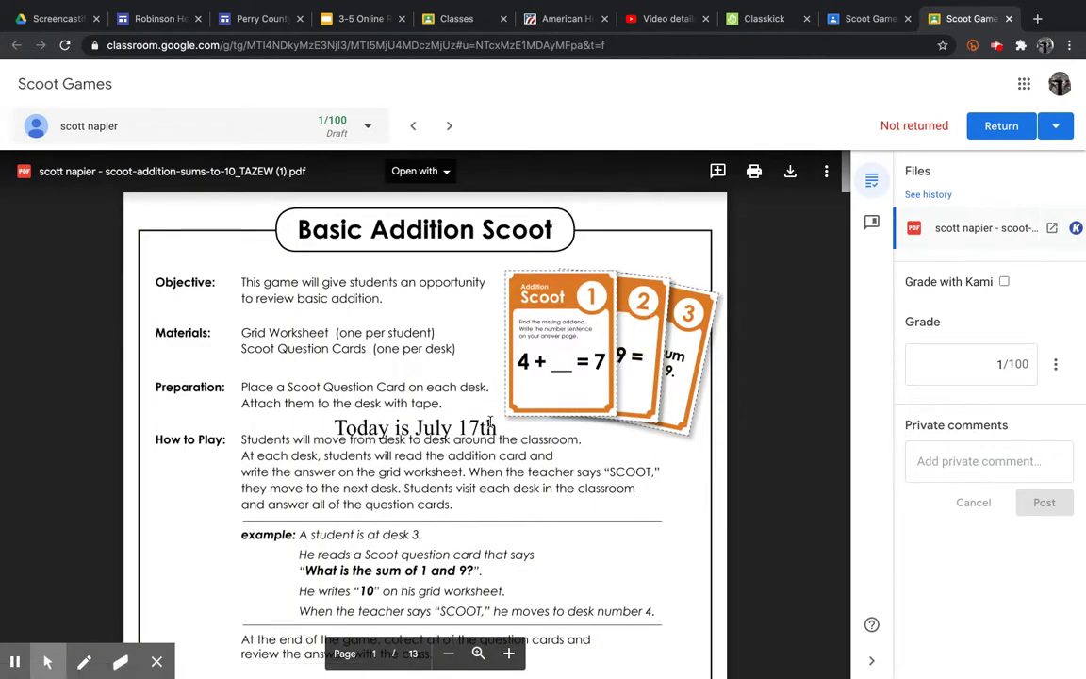
scroll(489, 421, "down", 10)
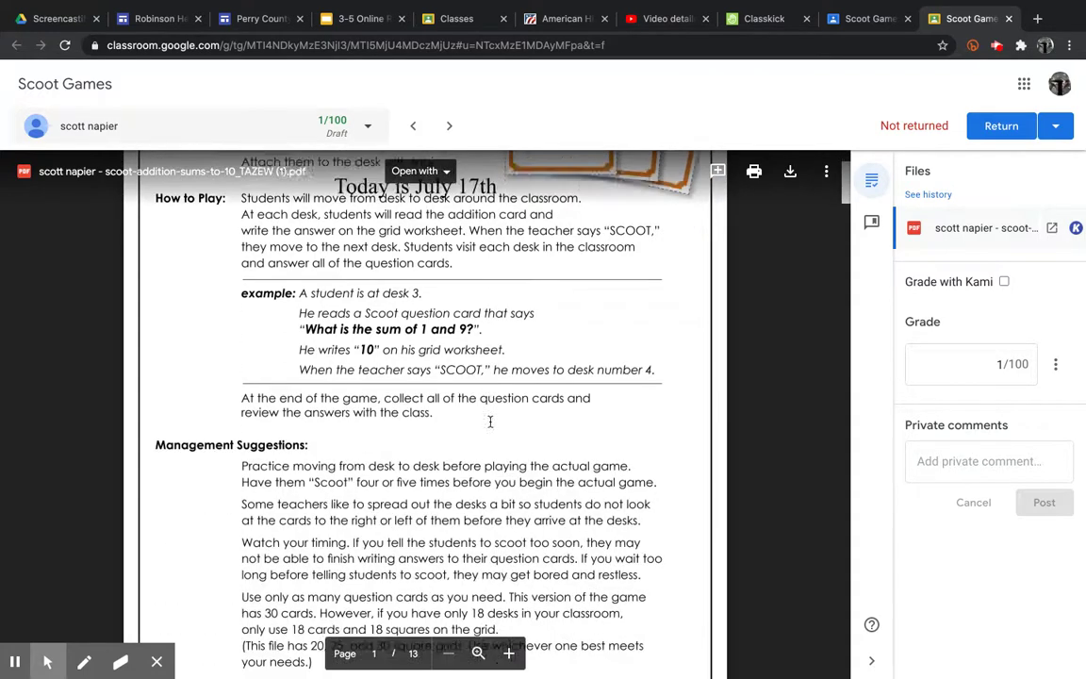
scroll(489, 421, "down", 8)
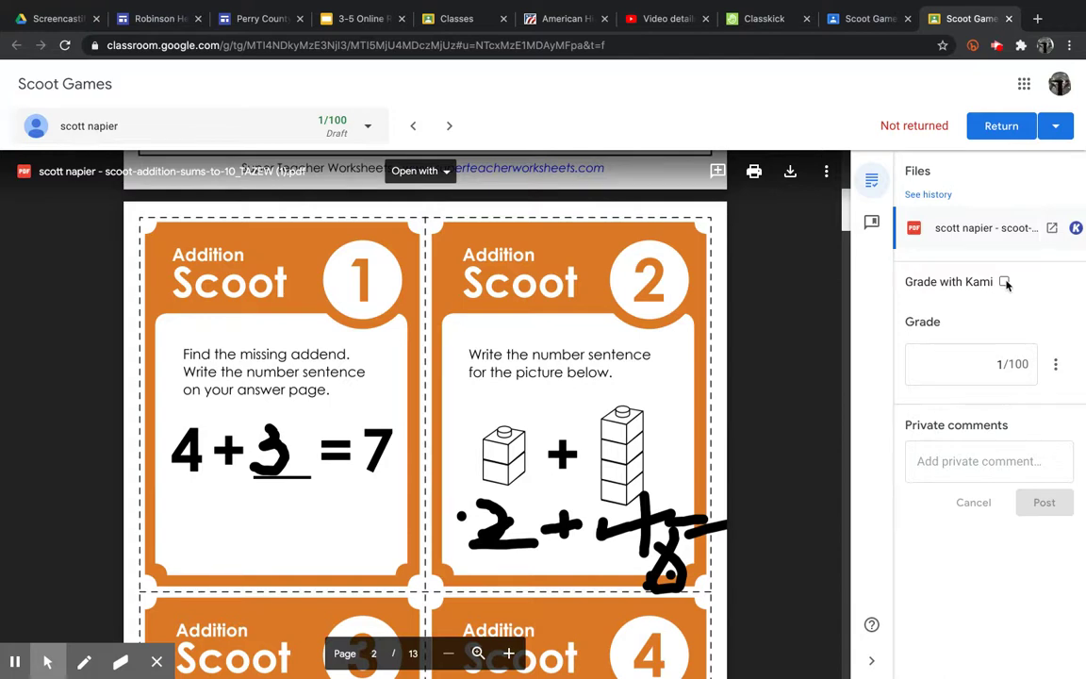
Step: Set the grade of the open Scoot Games submission to 100 out of 100
left_click(1001, 363)
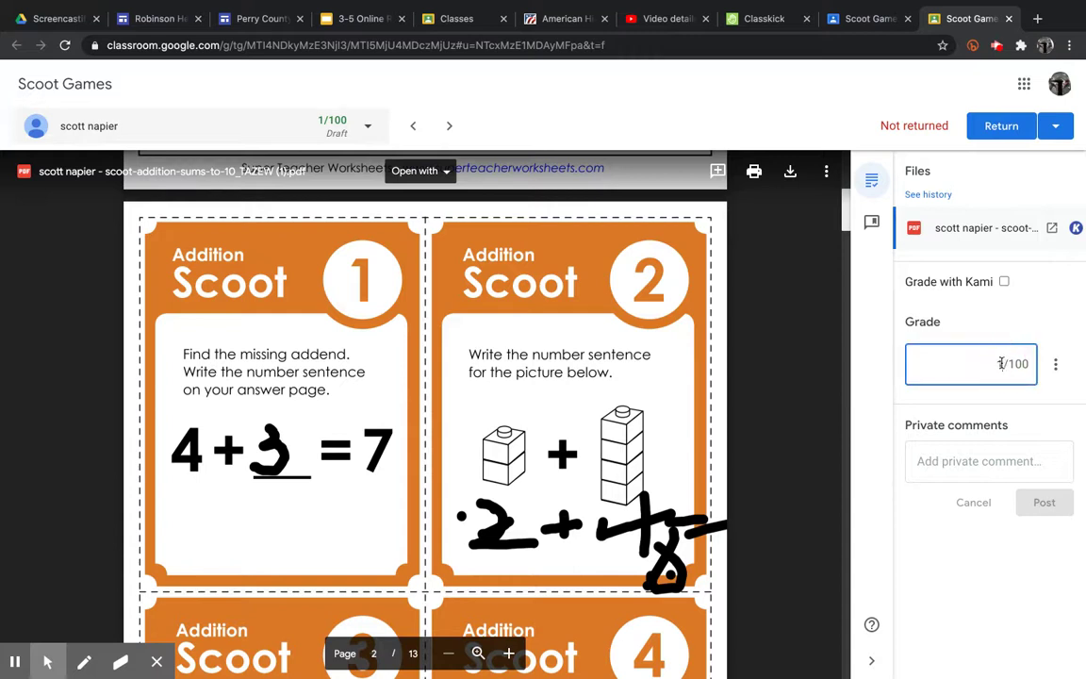
key("BackSpace")
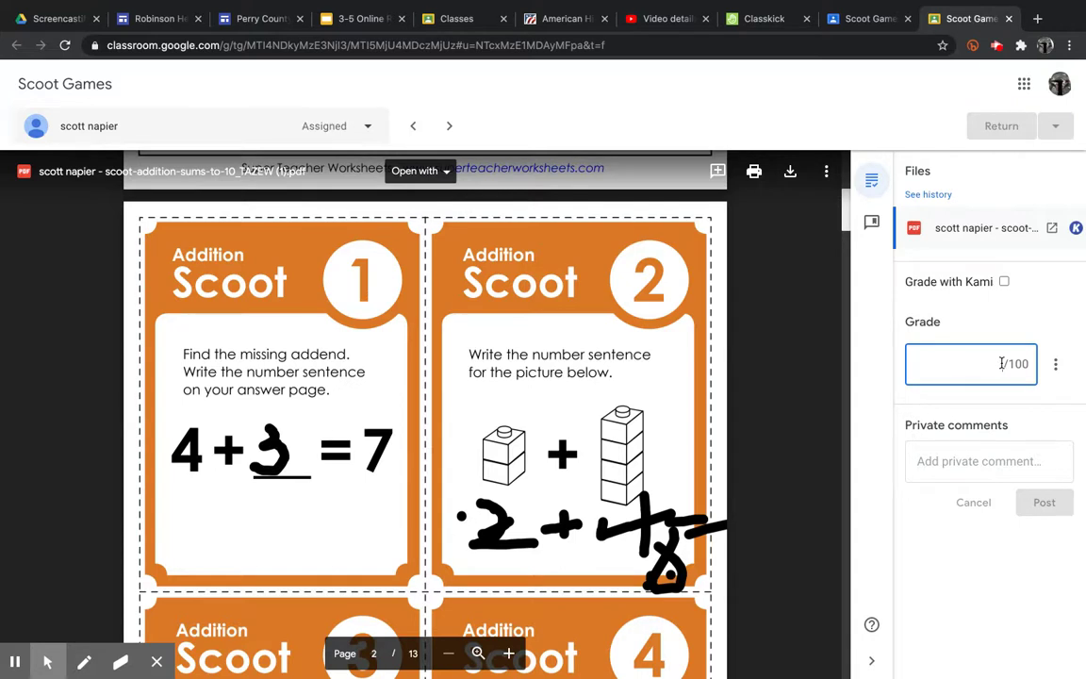
type("1000")
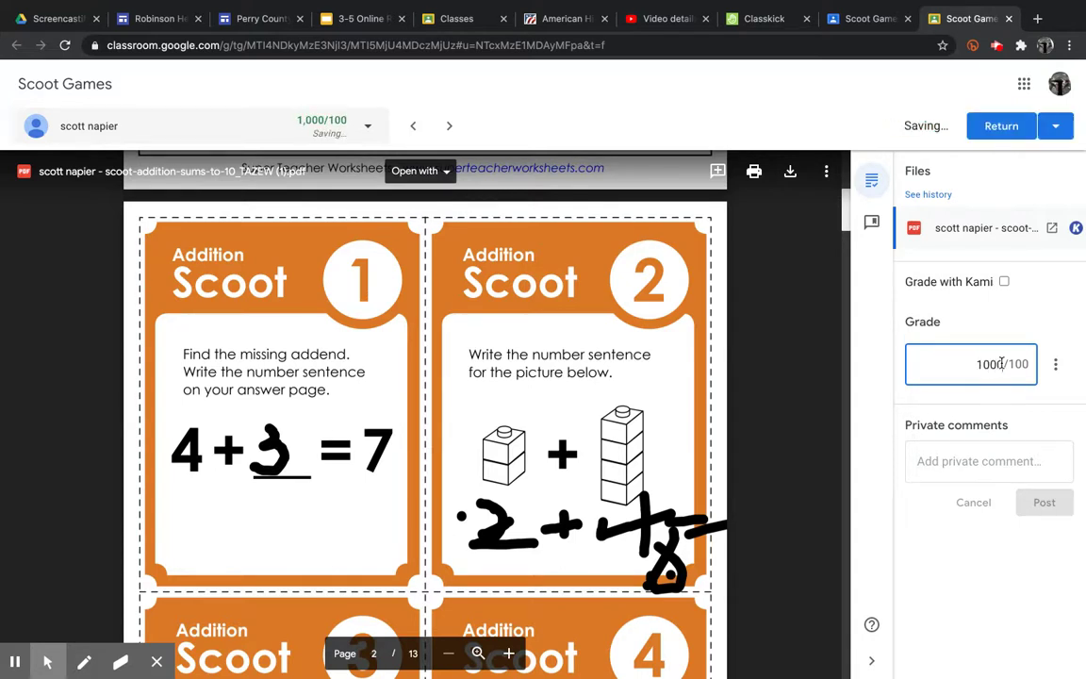
key("BackSpace")
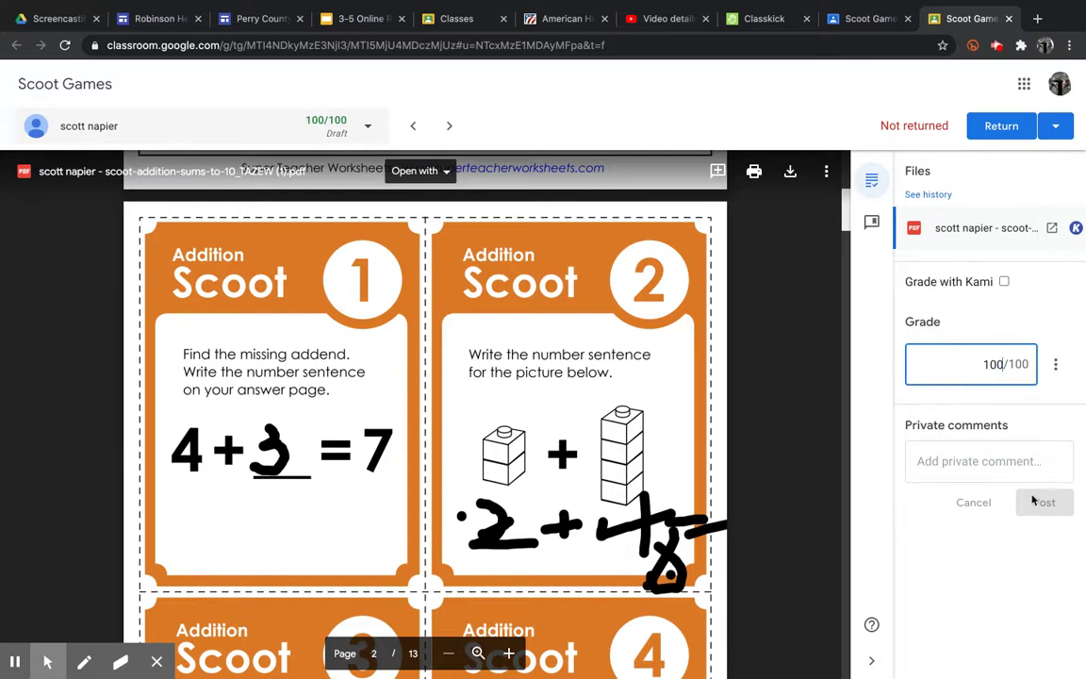
Step: Post the private comment "Great Job!!!!" on the student's submission
left_click(962, 461)
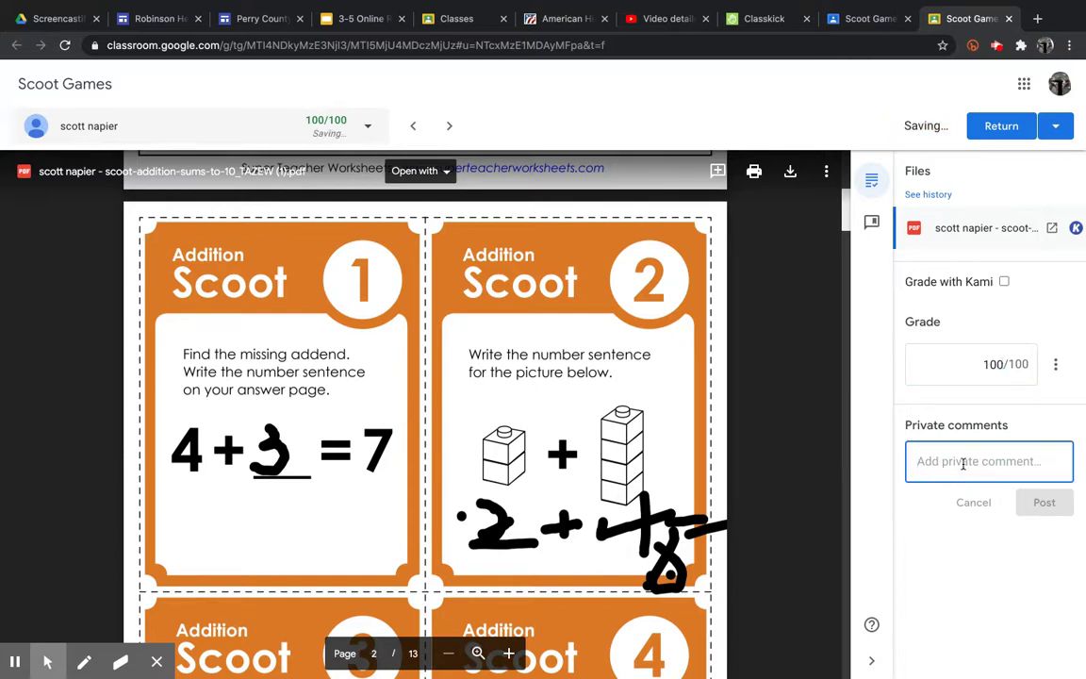
type("Great Job!!")
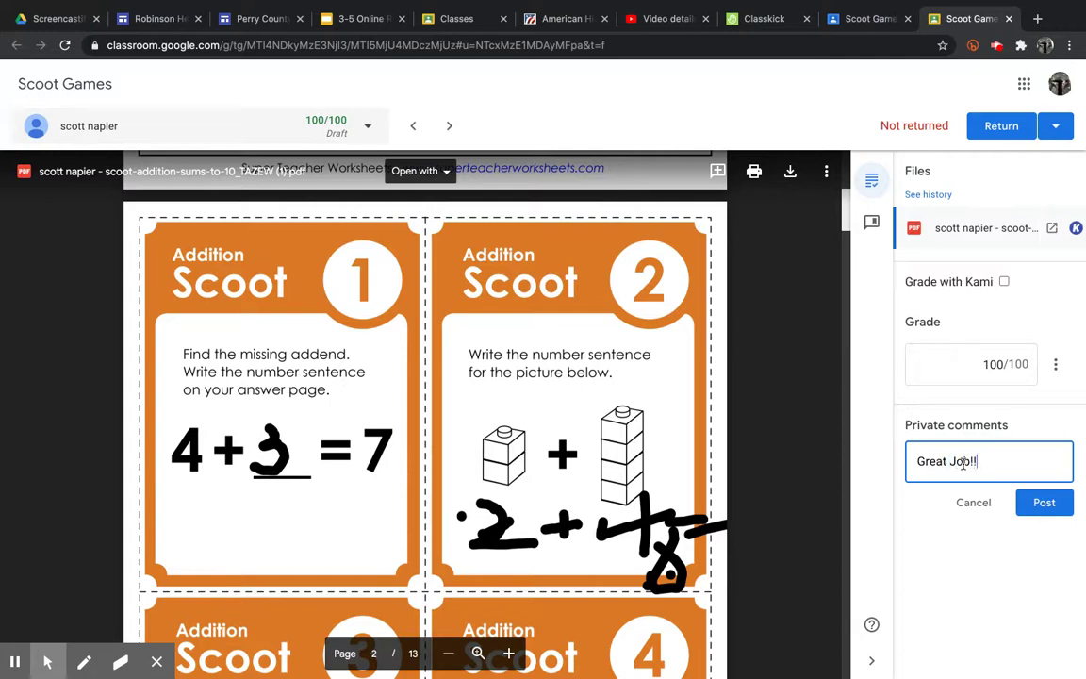
left_click(1048, 506)
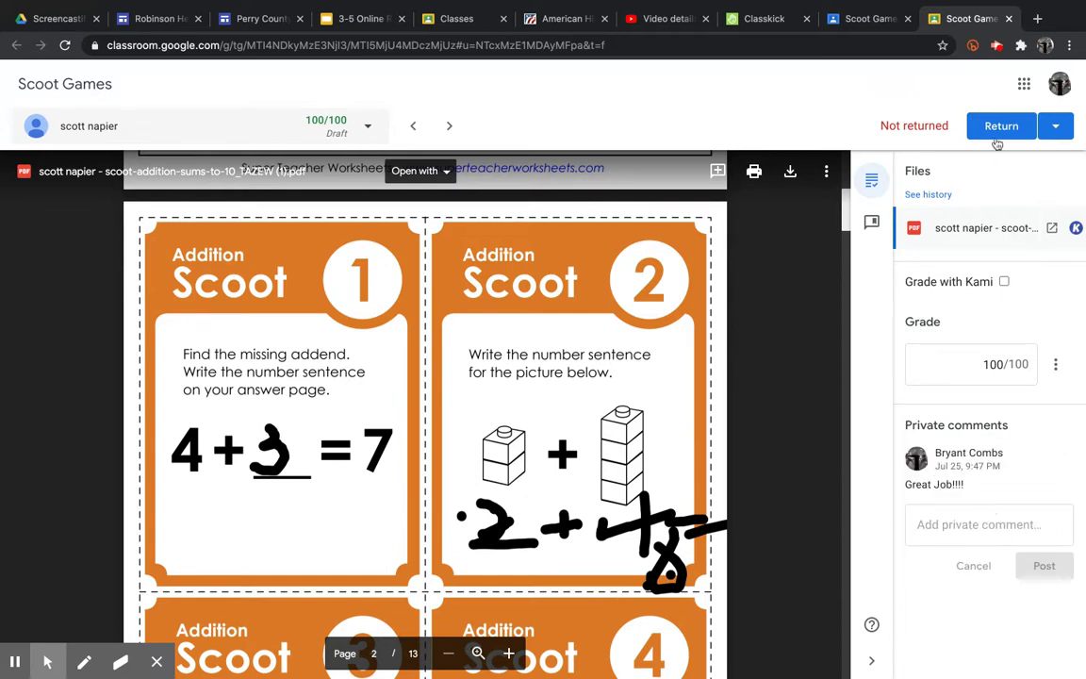
Step: Return the graded Scoot Games work to the student and confirm the return
left_click(1055, 125)
left_click(974, 96)
left_click(991, 127)
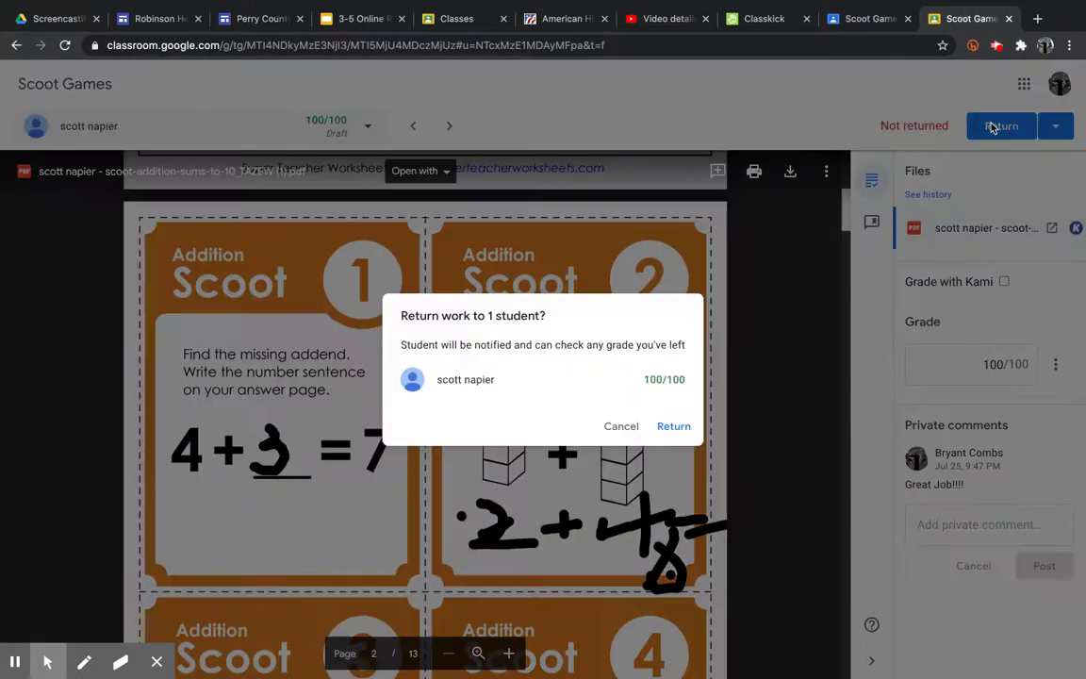
left_click(674, 429)
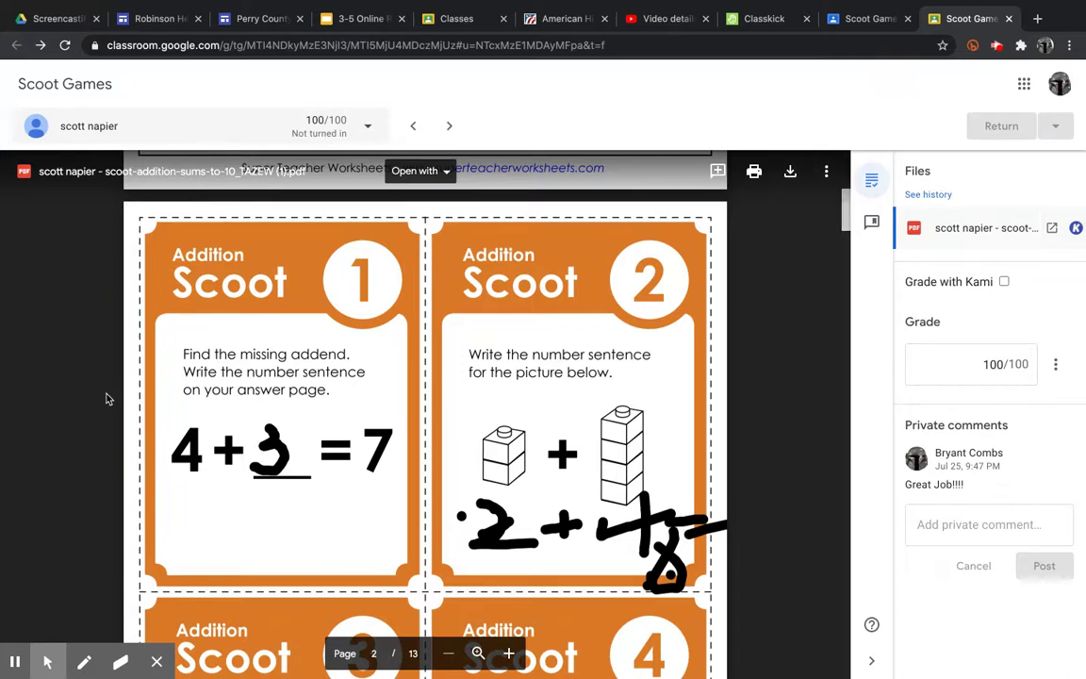
Step: View the next student's Scoot Games submission, and close the grading view
mouse_move(9, 669)
left_click(447, 127)
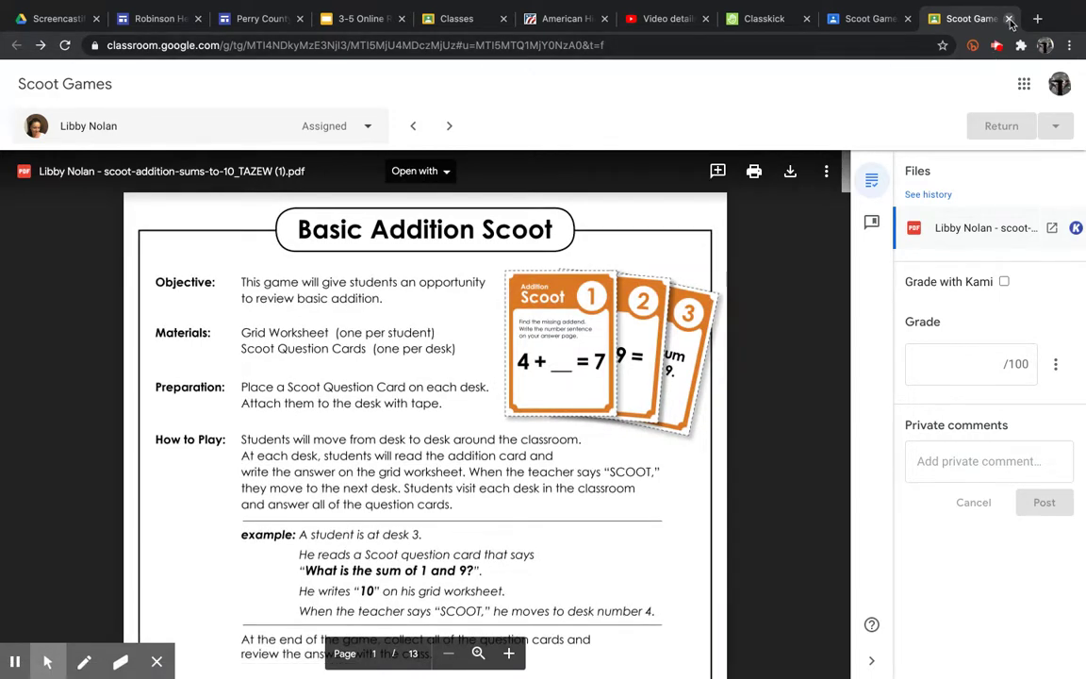
left_click(1008, 19)
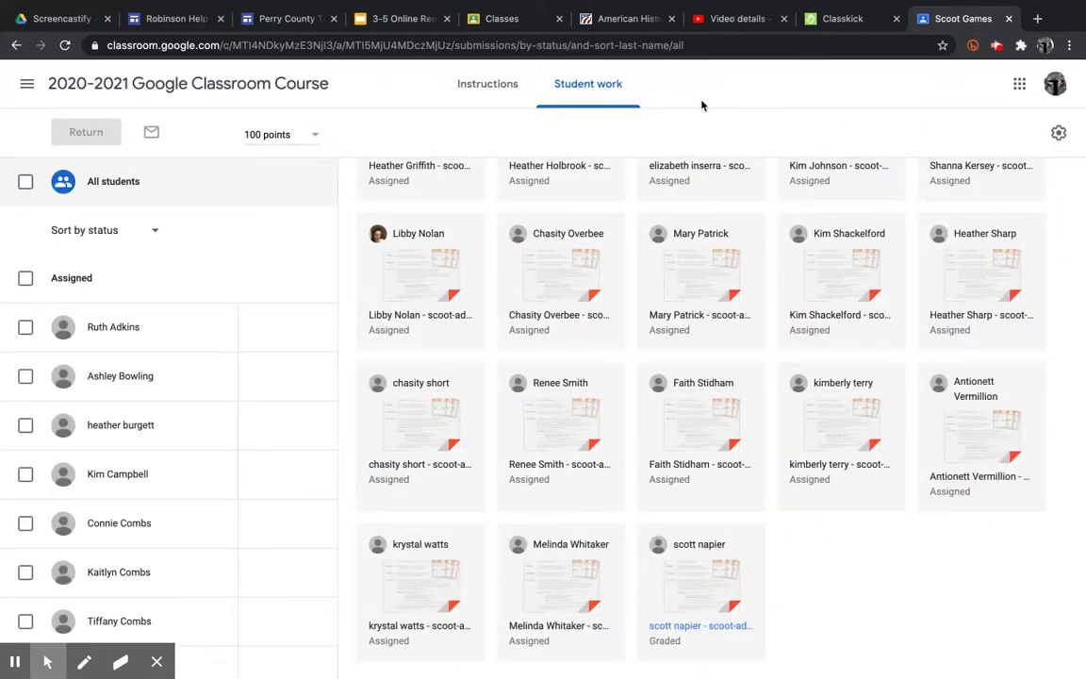
Step: Open the course's gradebook and review the Scoot Games grades of all students
left_click(116, 90)
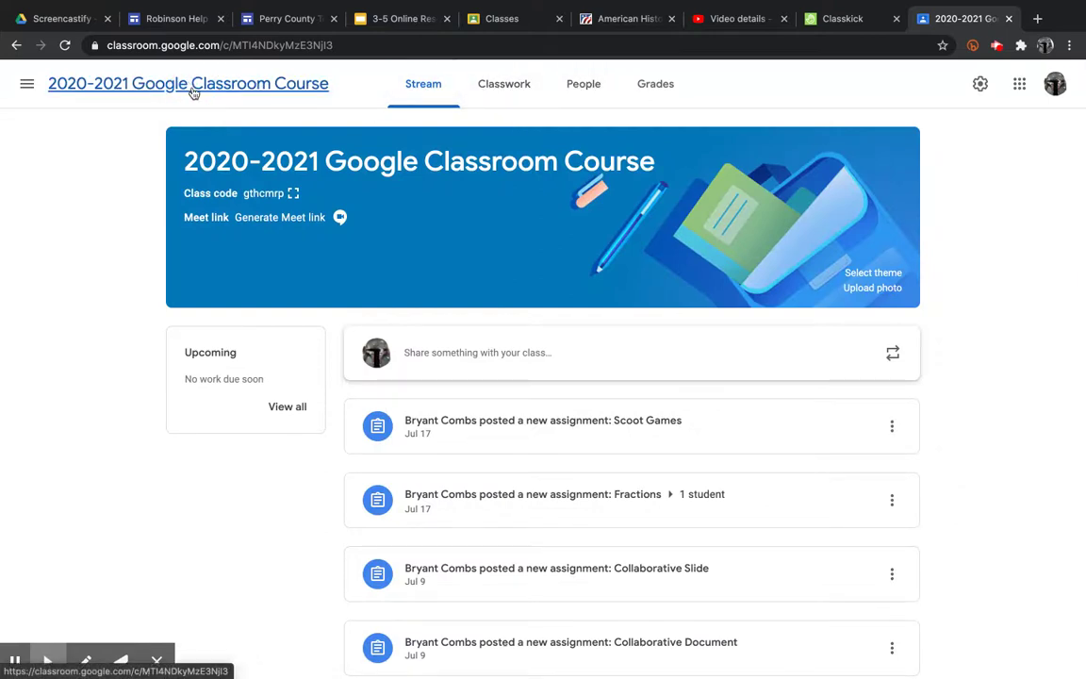
left_click(655, 84)
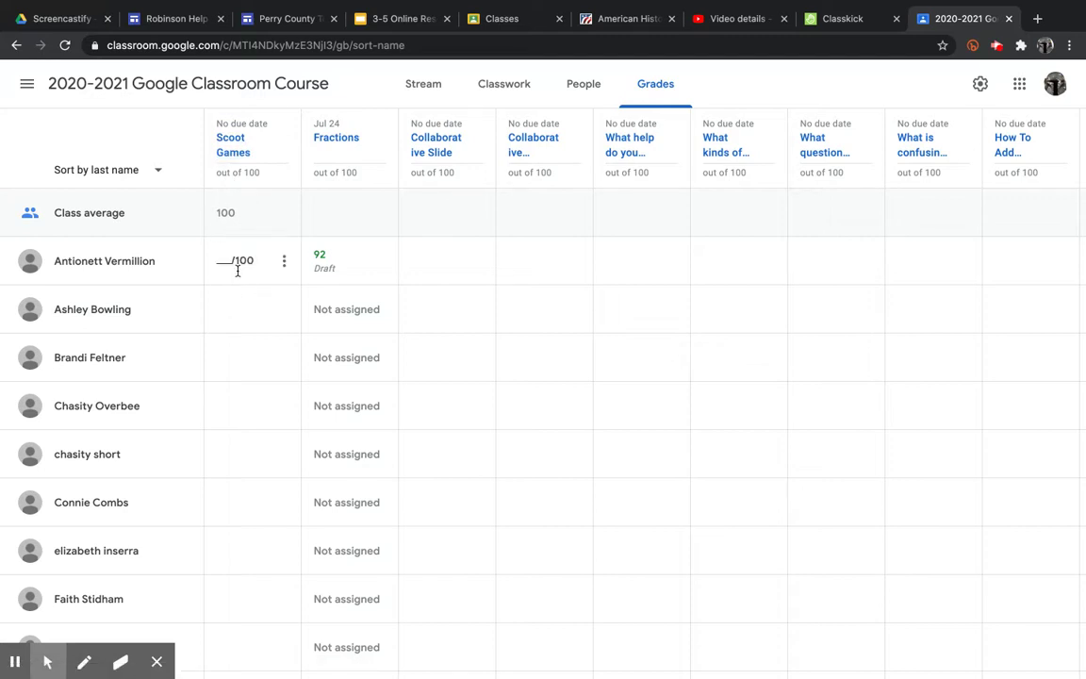
scroll(238, 270, "down", 4)
scroll(238, 271, "down", 6)
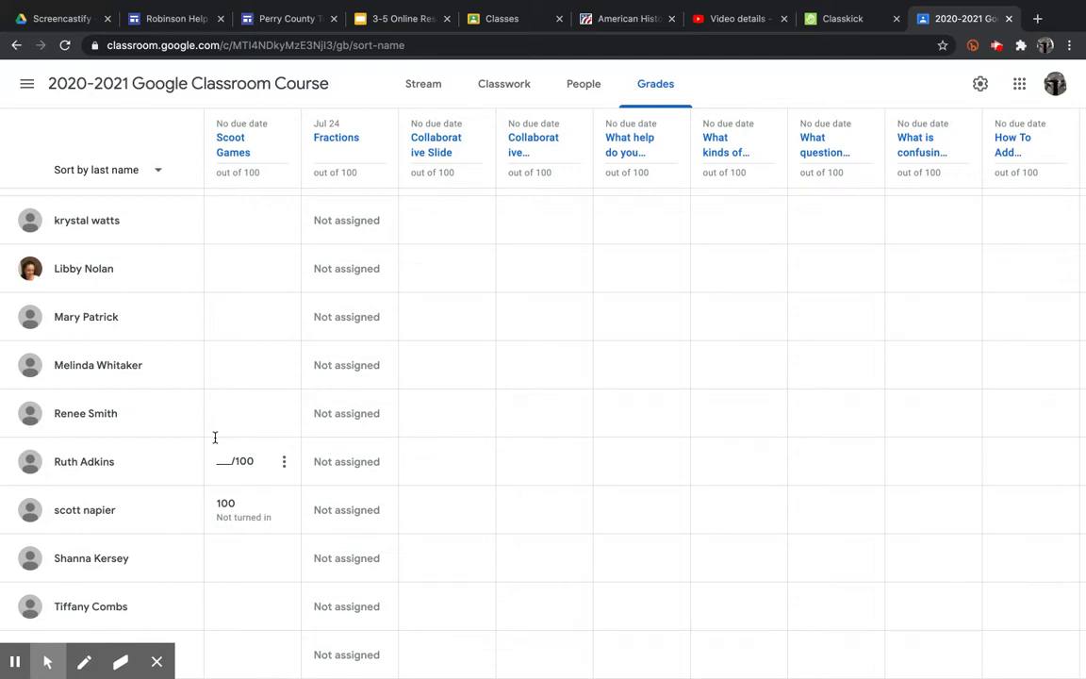
scroll(215, 437, "up", 3)
scroll(214, 438, "up", 6)
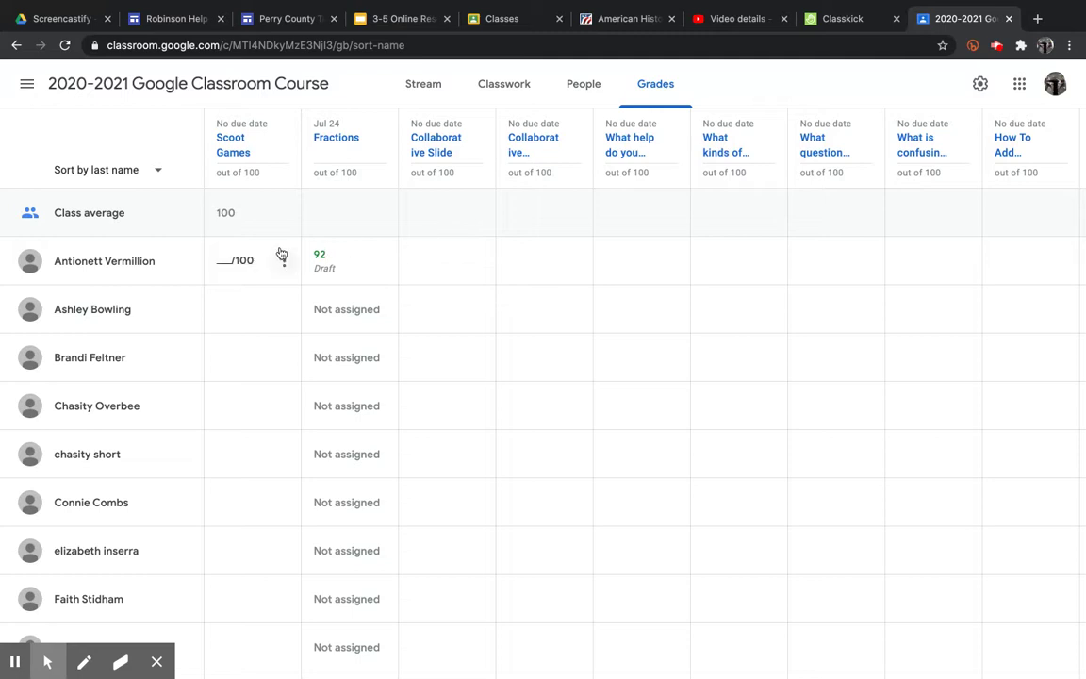
Step: Enter Scoot Games grades of 100, 94 and 76 for the first three students in the gradebook
left_click(219, 259)
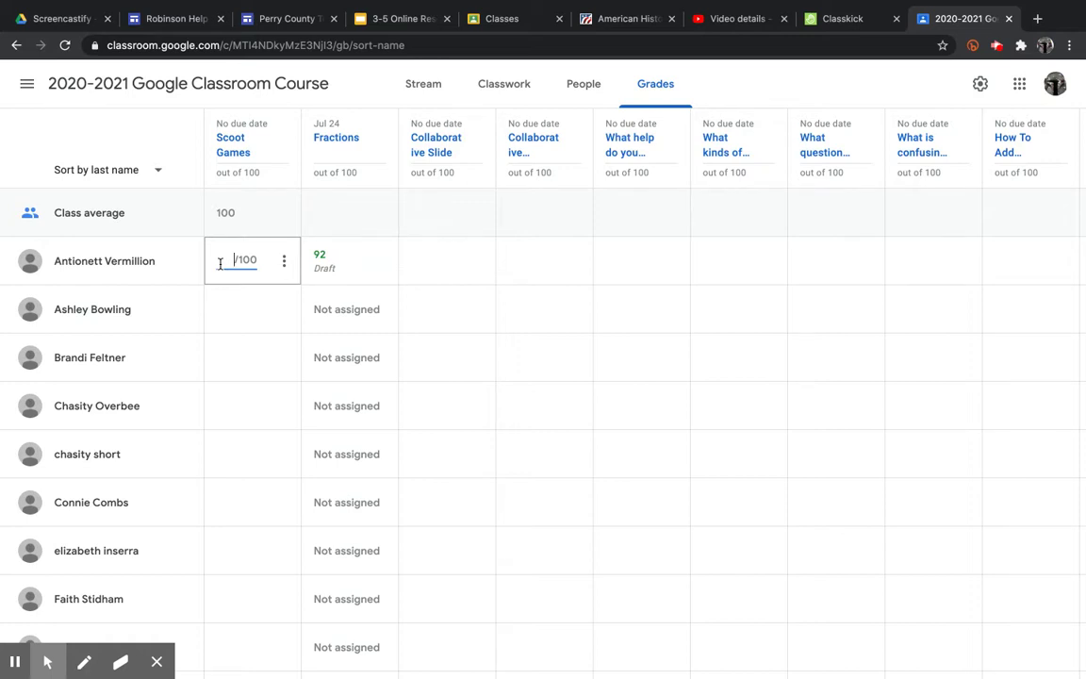
type("100")
left_click(223, 309)
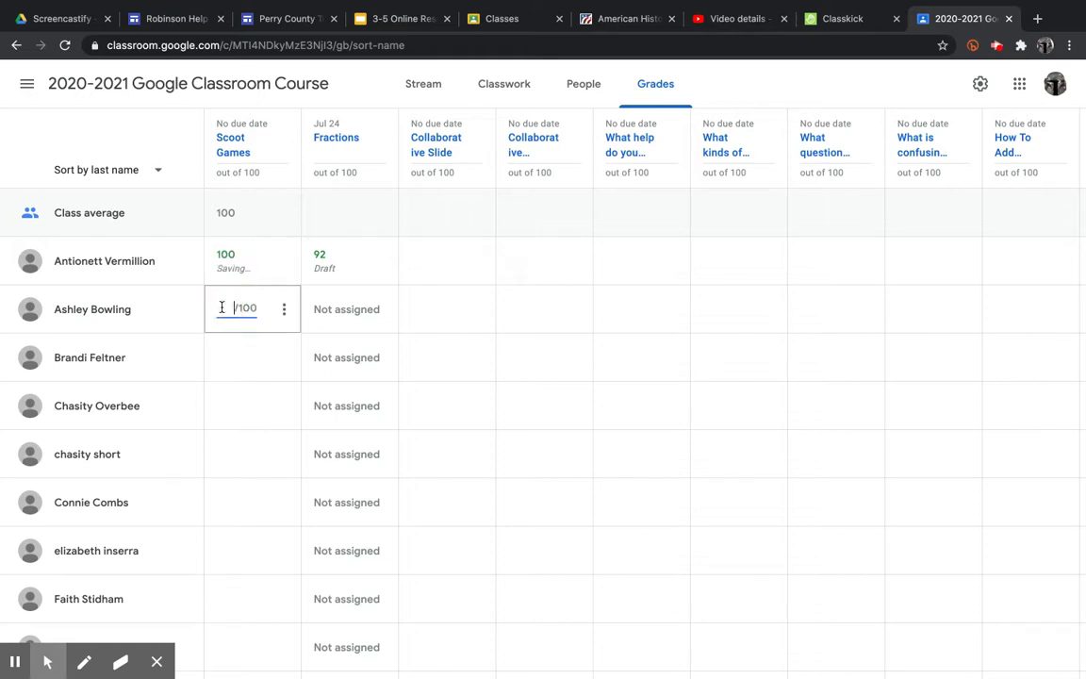
type("94")
left_click(226, 357)
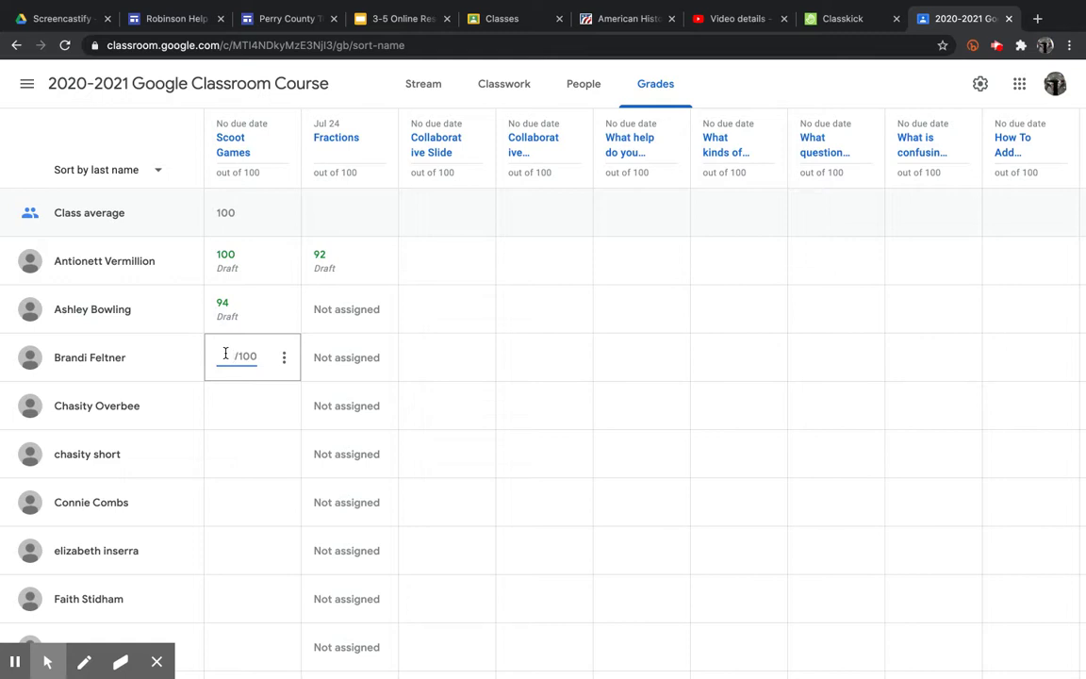
type("76")
left_click(224, 389)
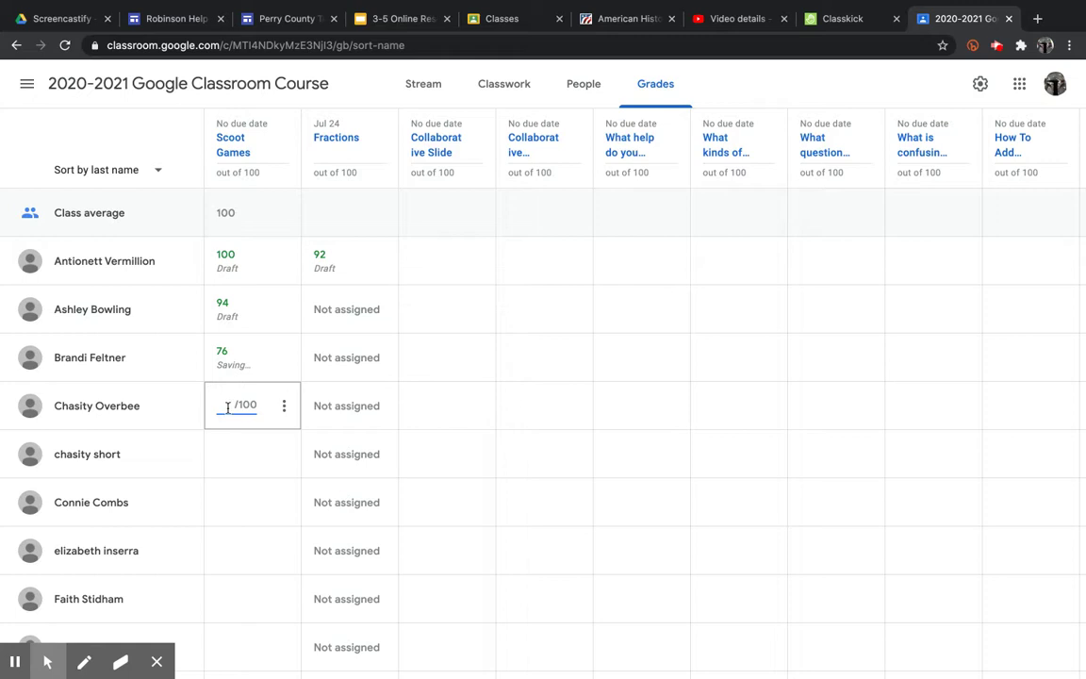
Step: Go through the Scoot Games column from the class average down to the last student
left_click(224, 213)
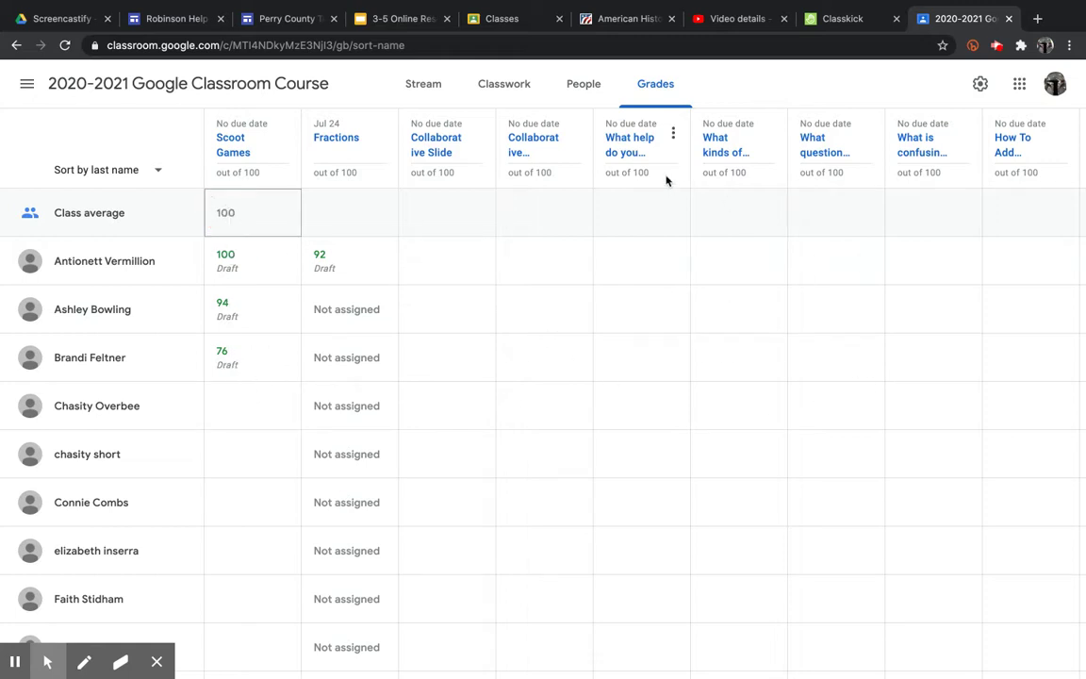
key("Down")
key("Down")
key("Down")
key("Down")
key("Down")
key("Down")
key("Down")
key("Down")
key("Down")
key("Down")
key("Down")
key("Down")
key("Down")
key("Down")
key("Down")
key("Down")
key("Down")
key("Down")
key("Down")
key("Down")
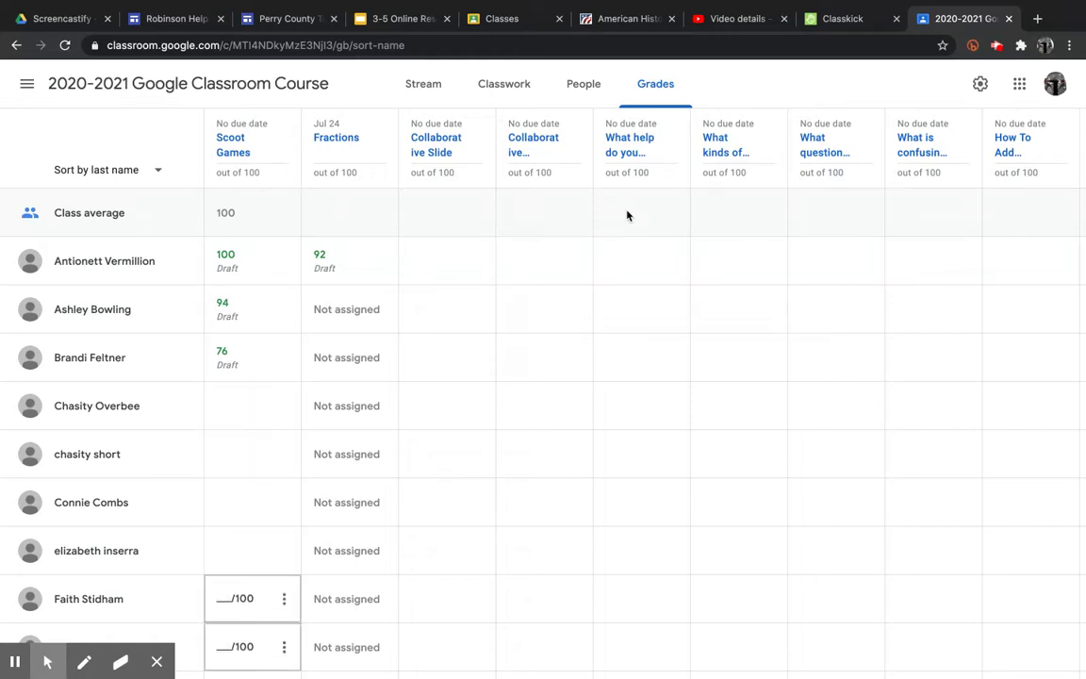
key("Down")
key("Down")
key("Down")
key("Down")
key("Down")
key("Down")
key("Down")
key("Down")
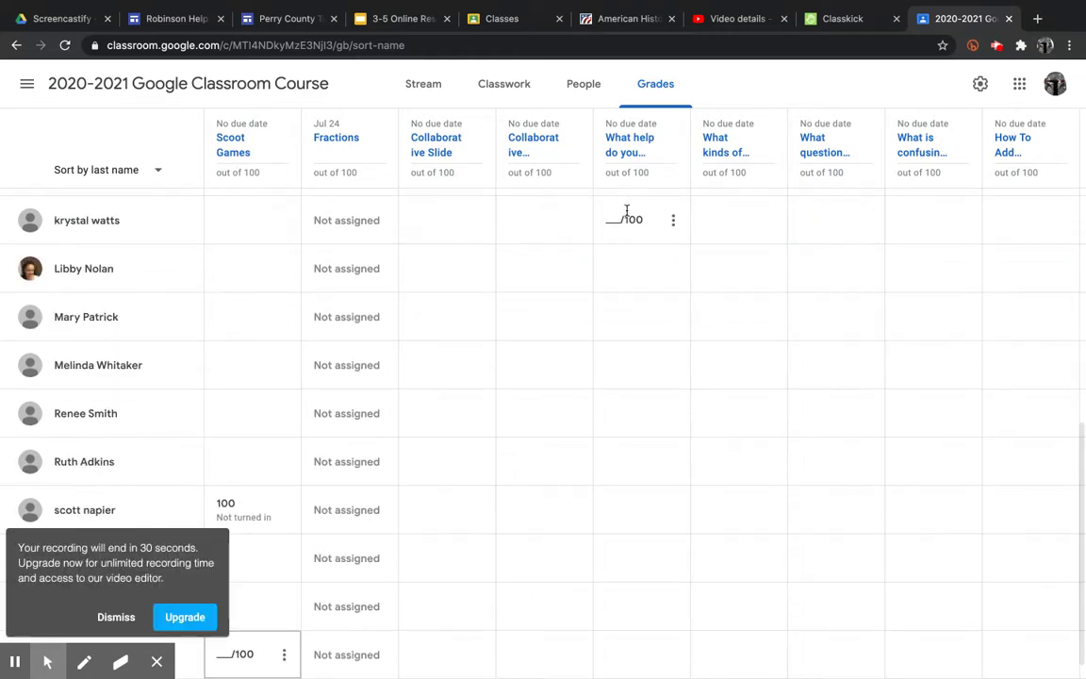